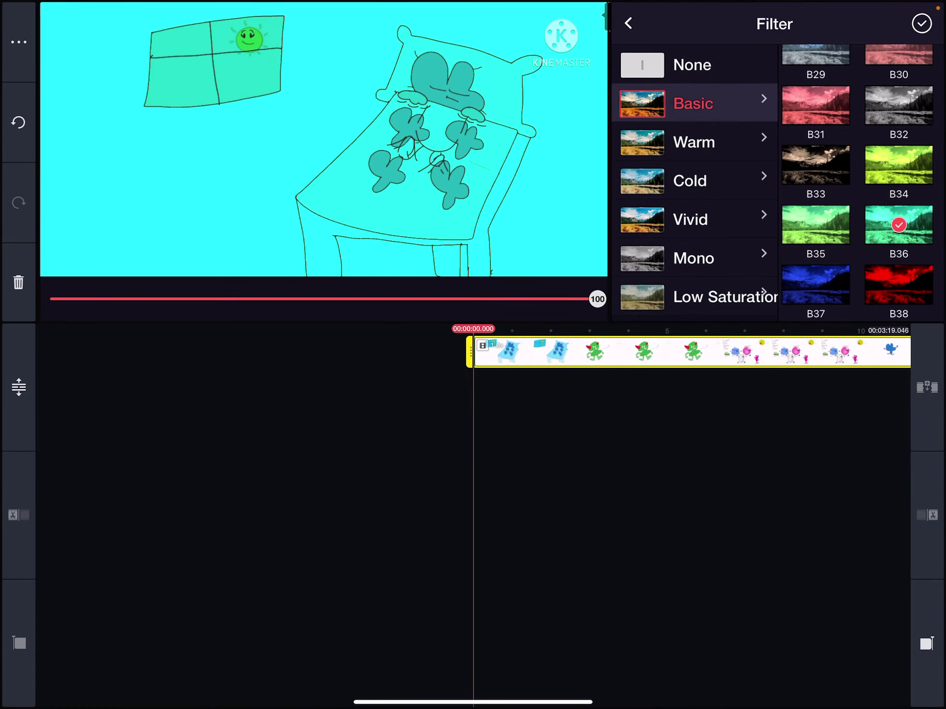
Step: Extract the cartoon clip's audio to its own track and lower its pitch to -4
click(922, 24)
click(688, 352)
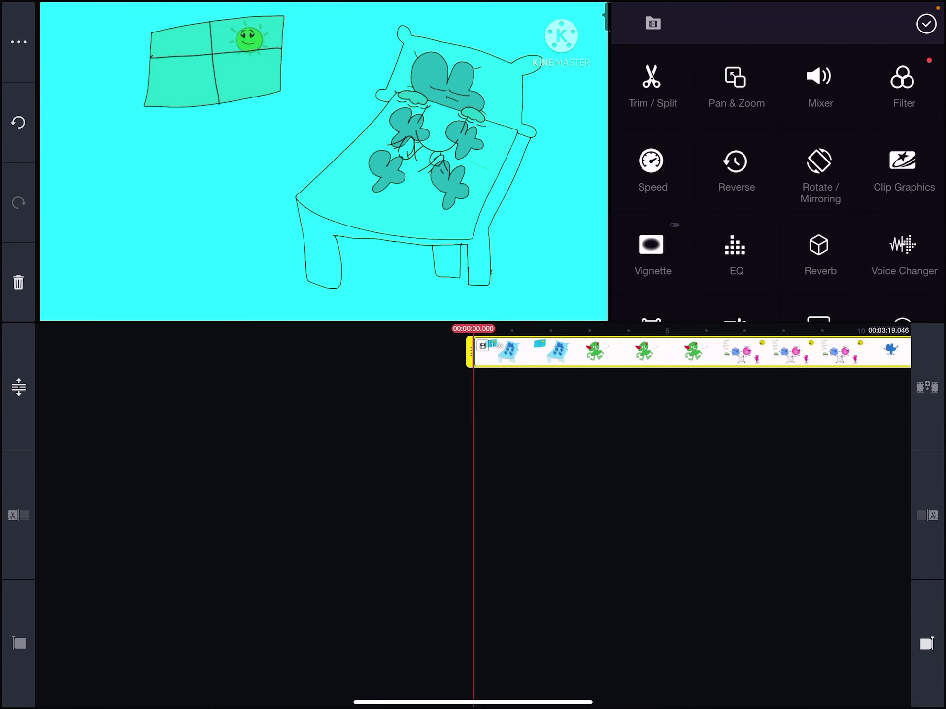
scroll(776, 185, down, 2)
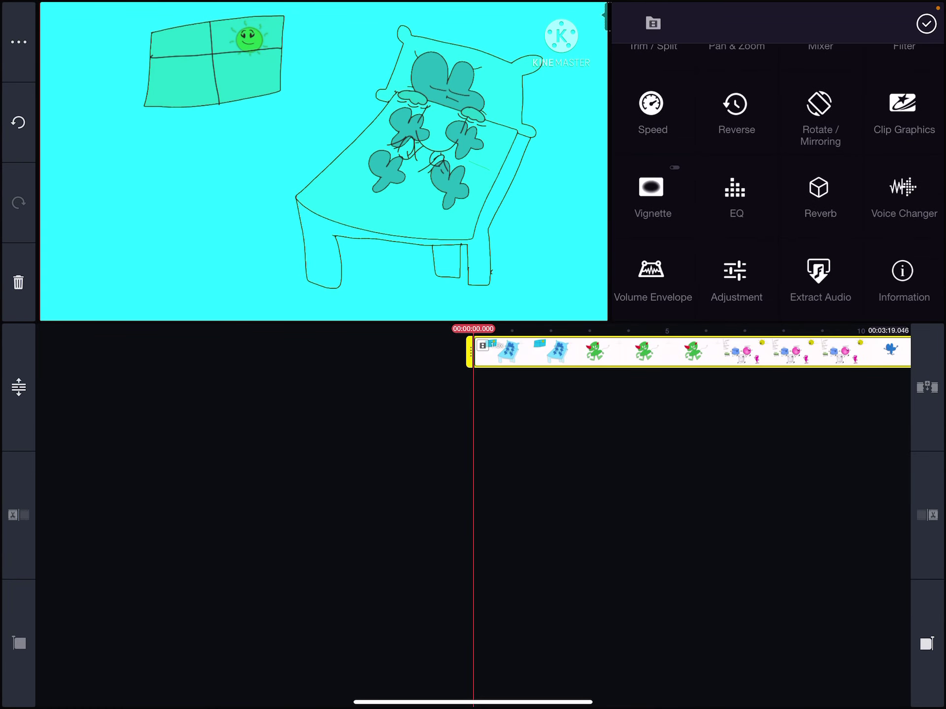
click(820, 277)
drag(834, 288, 788, 288)
Step: Extract a second copy of the cartoon clip's audio onto another track
click(920, 22)
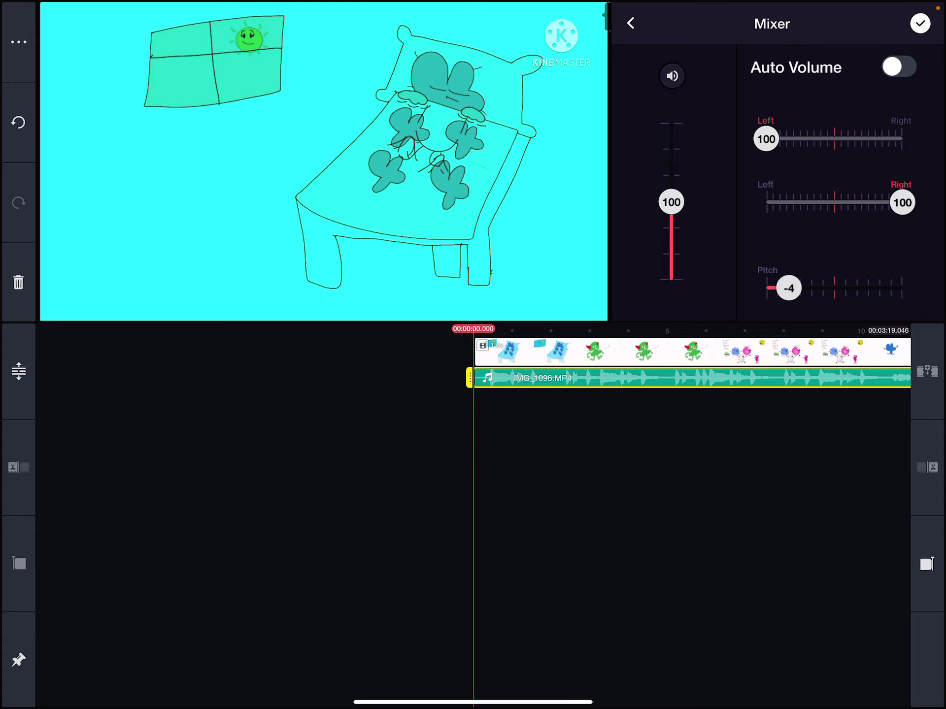
click(592, 352)
scroll(776, 185, down, 1)
click(821, 277)
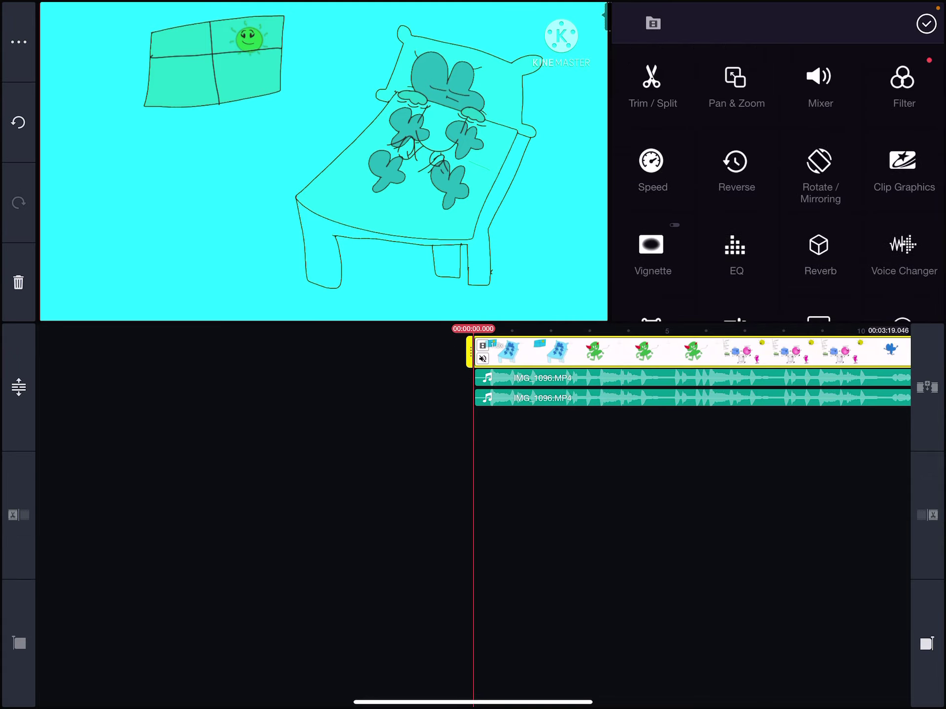
Step: Apply the Trill voice changer effect to the second IMG_1096 audio track
click(646, 23)
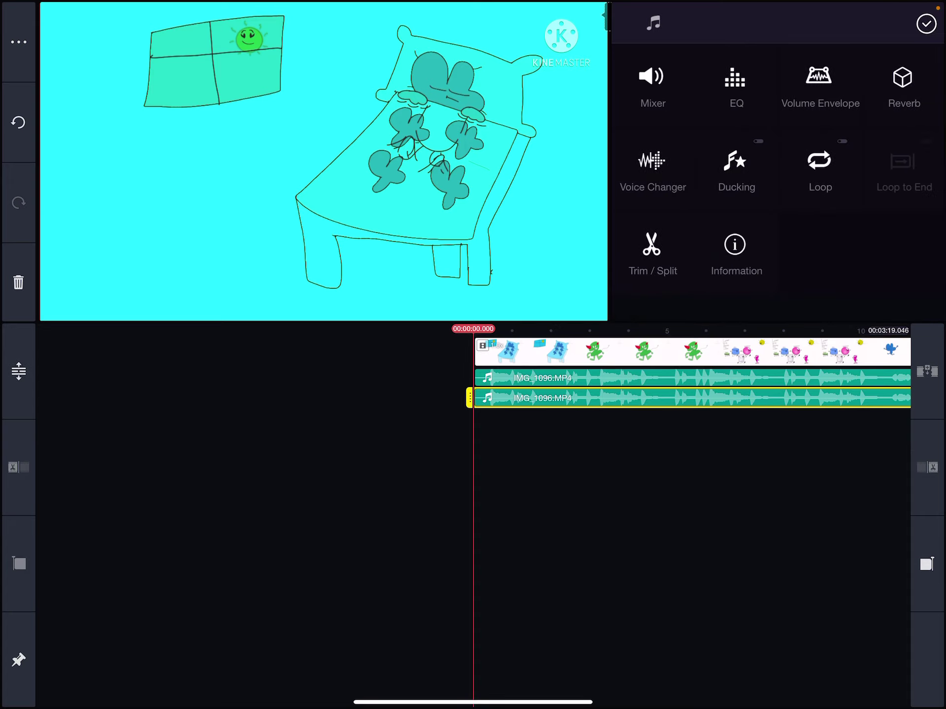
click(660, 163)
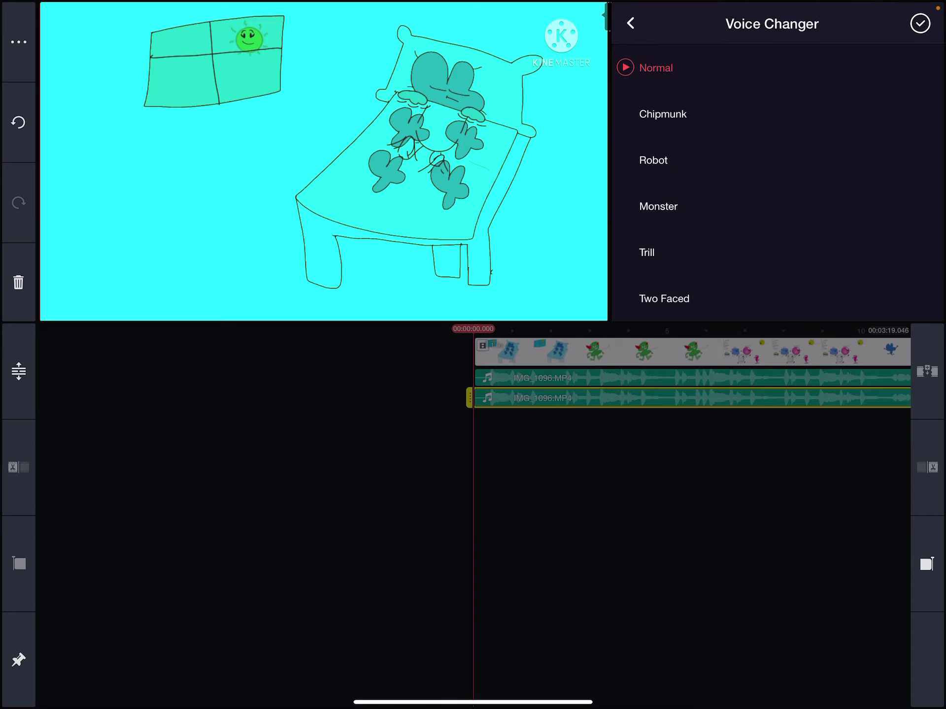
click(646, 252)
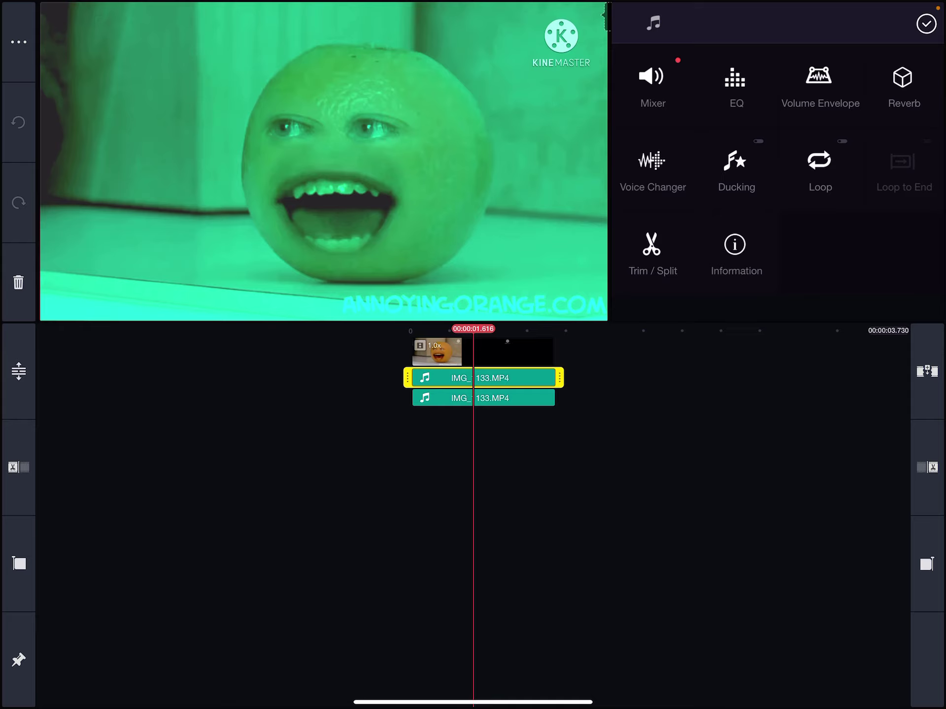
Step: Close the audio clip's Mixer and Voice Changer panels, then select the video clip and open its Mixer
click(651, 81)
click(630, 23)
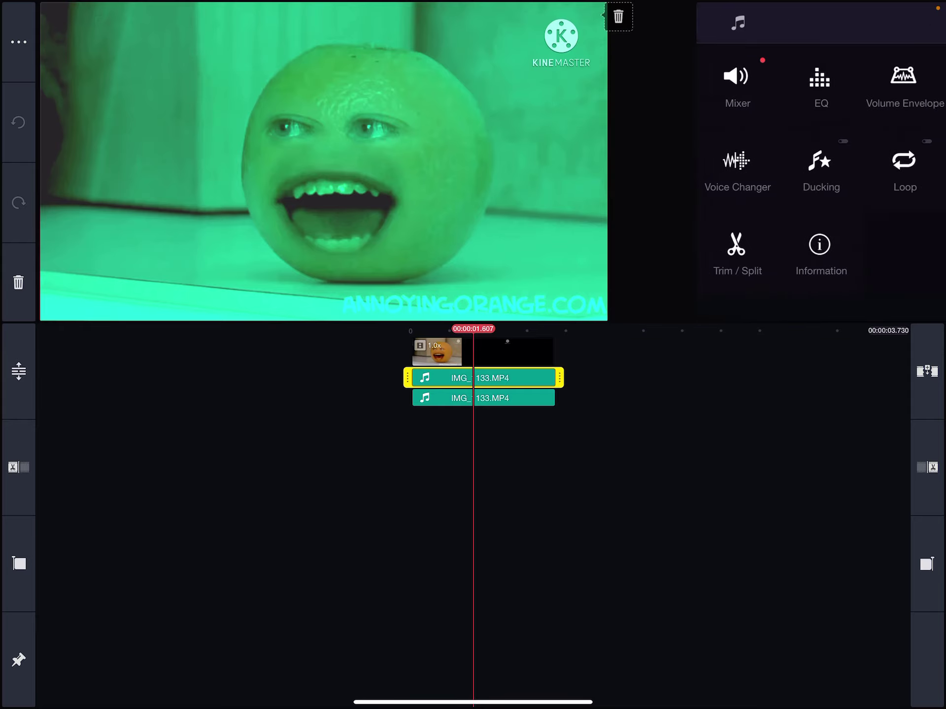
click(643, 186)
click(666, 518)
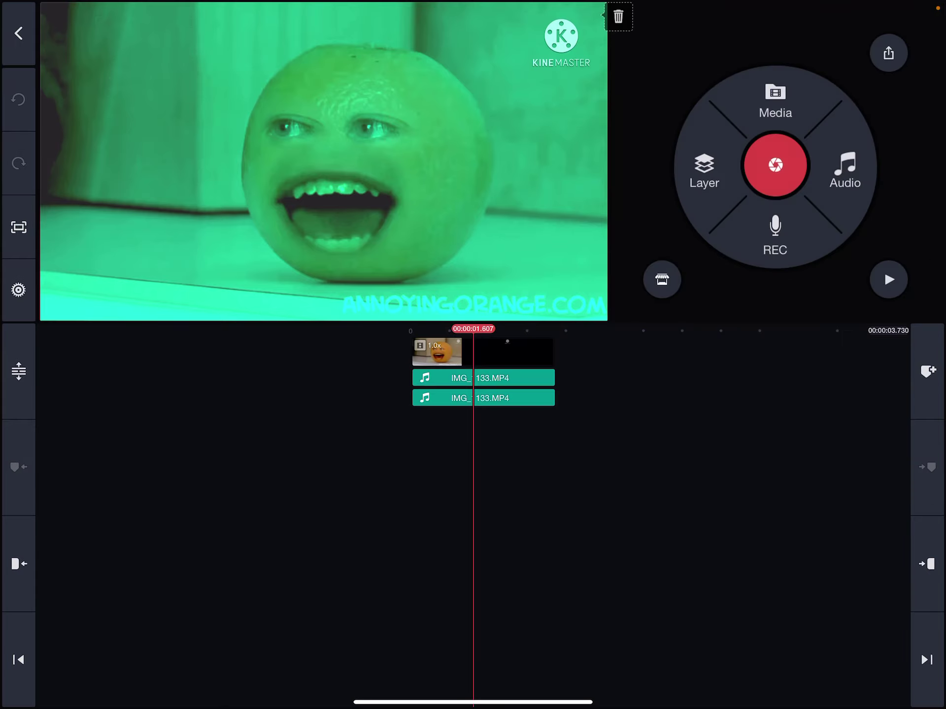
click(510, 352)
click(818, 81)
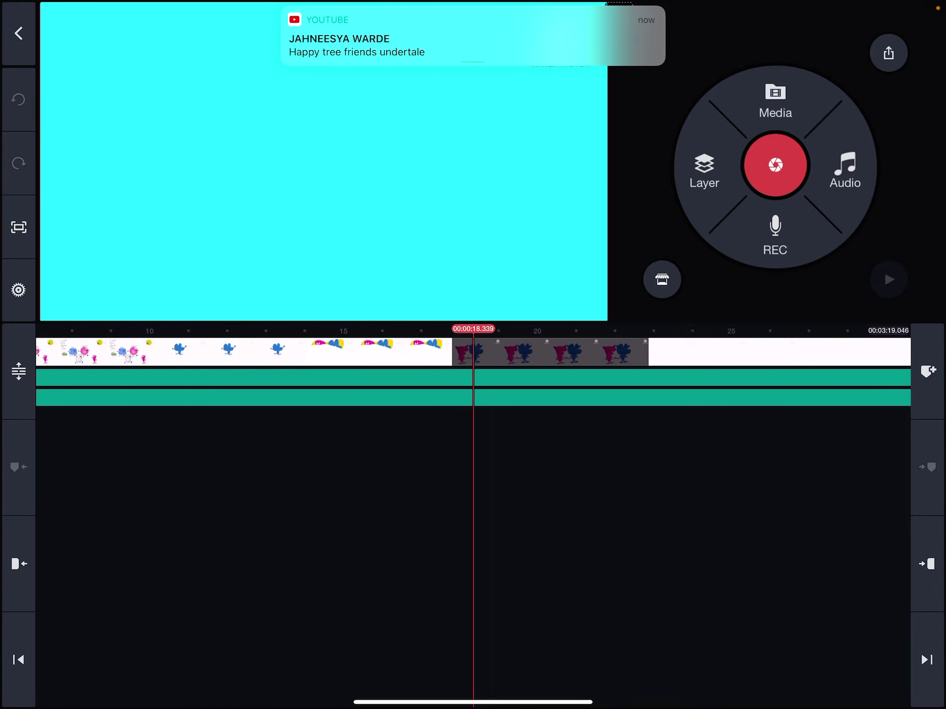
Step: Rewind the playhead to the first frame of the cartoon project
click(19, 659)
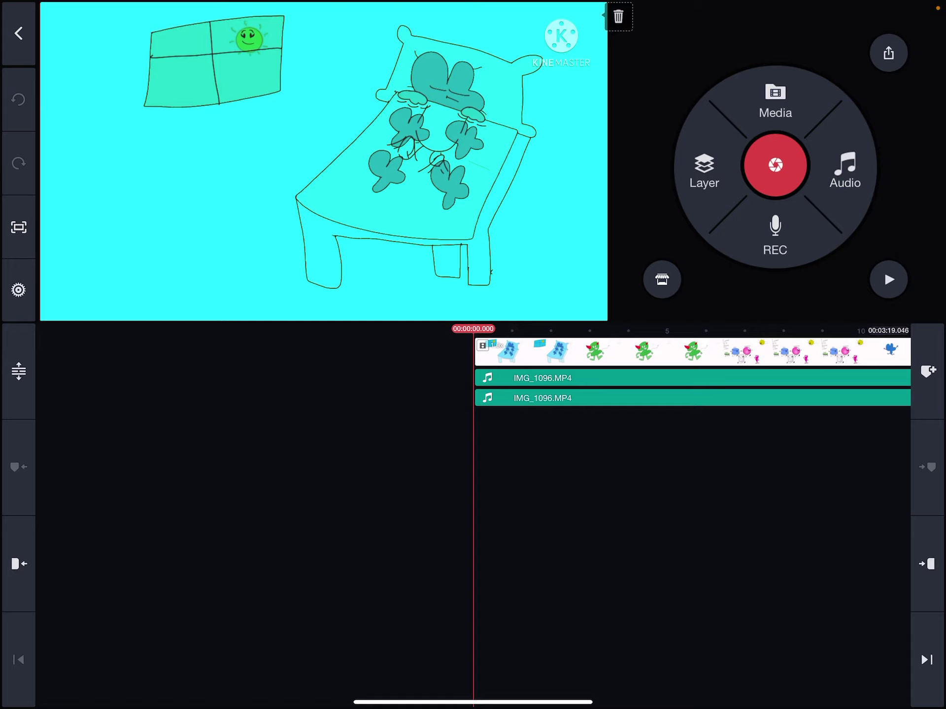
Step: Bring up the iPad Control Center from the top-right corner
drag(887, 1, 850, 296)
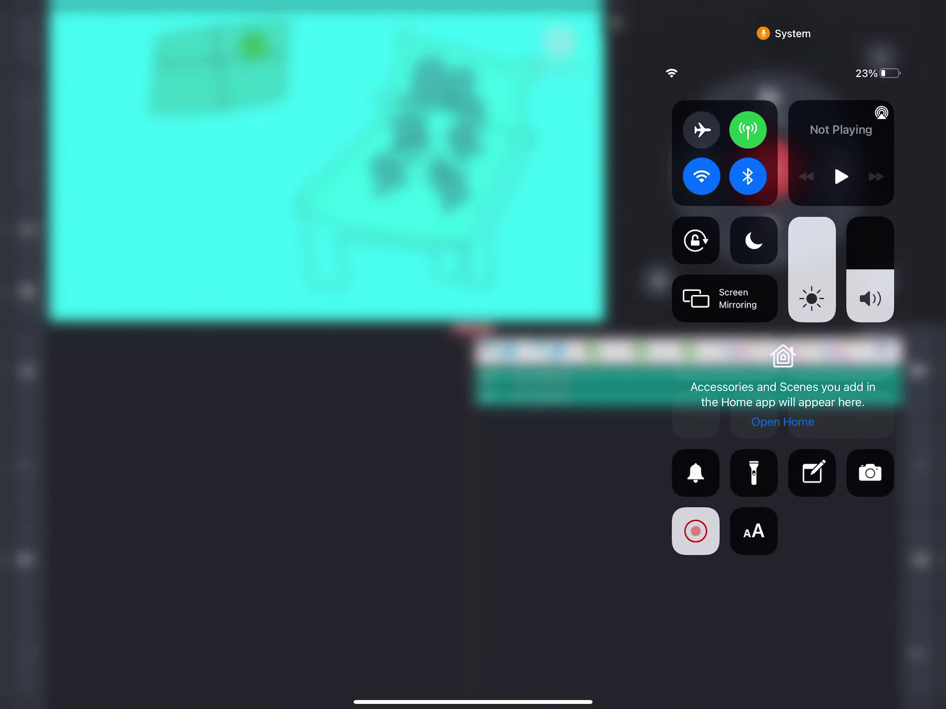